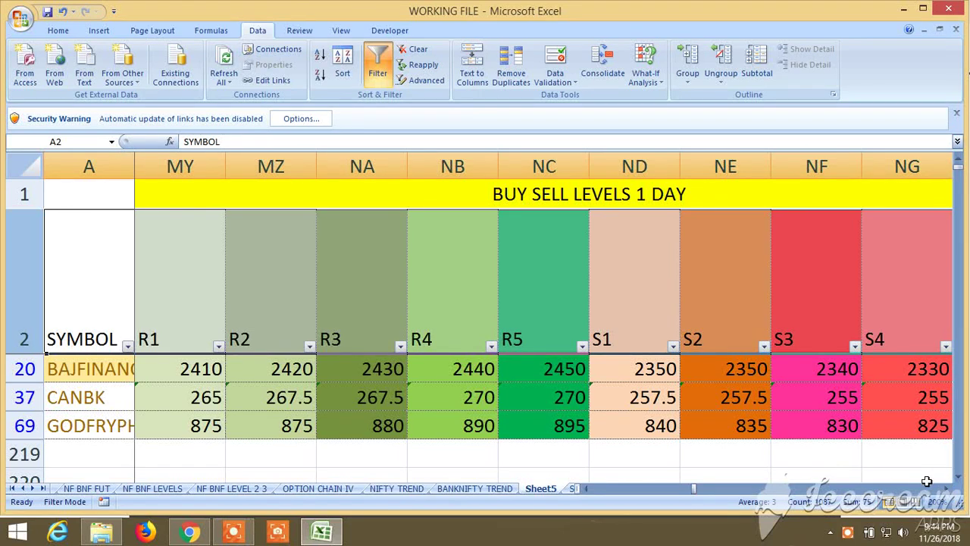
# - Scroll Sheet5 back and forth across the one-day buy/sell level columns to Buy at/above
pyautogui.click(947, 488)
pyautogui.click(947, 488)
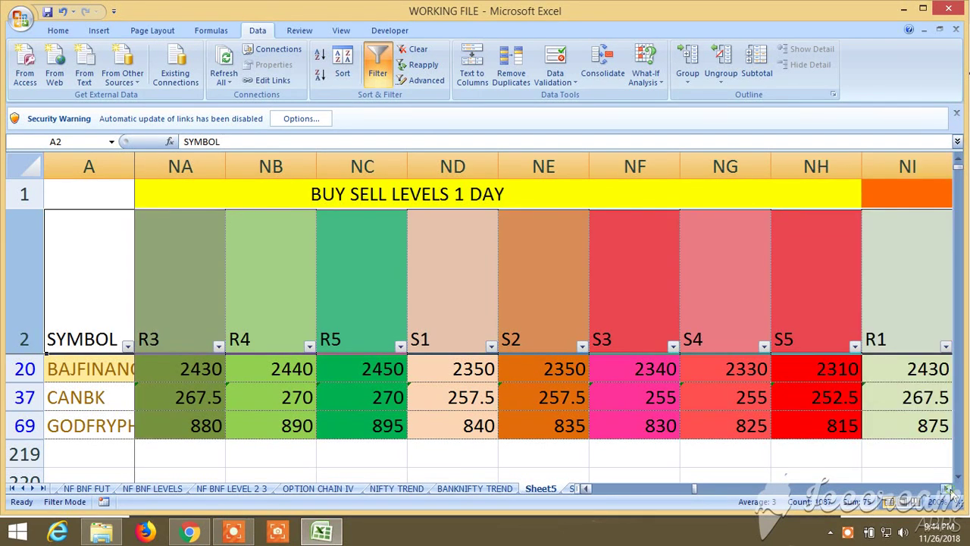
pyautogui.click(587, 489)
pyautogui.click(587, 489)
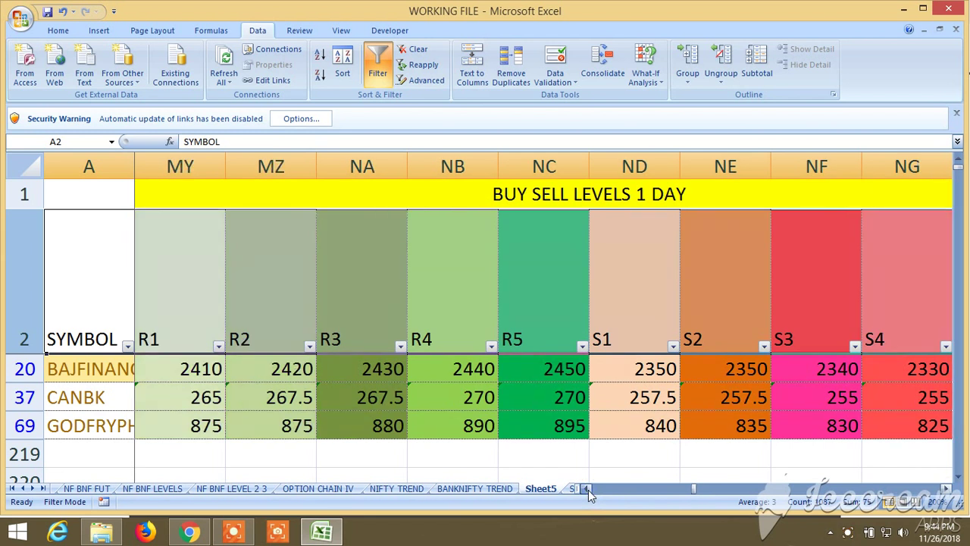
pyautogui.moveTo(946, 485); pyautogui.dragTo(859, 501)
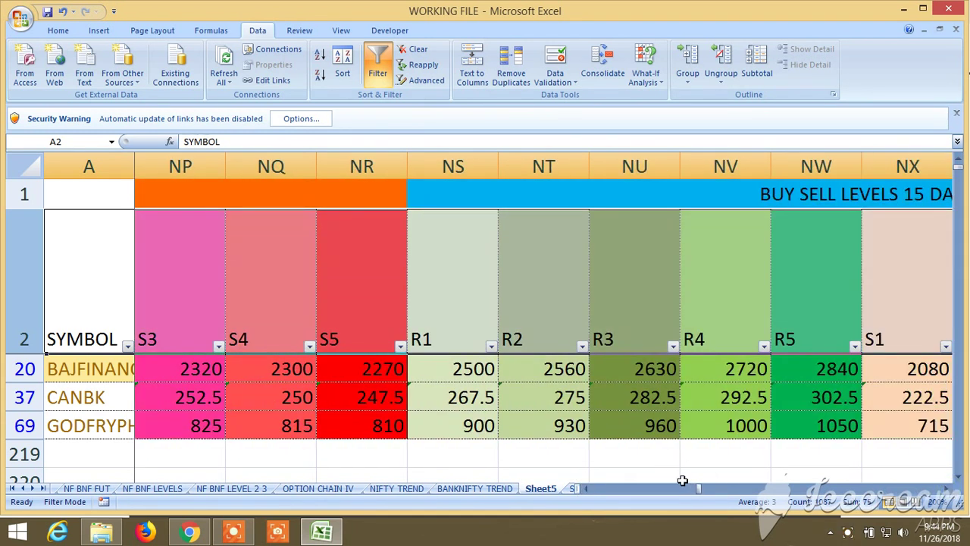
pyautogui.moveTo(697, 489); pyautogui.dragTo(904, 520)
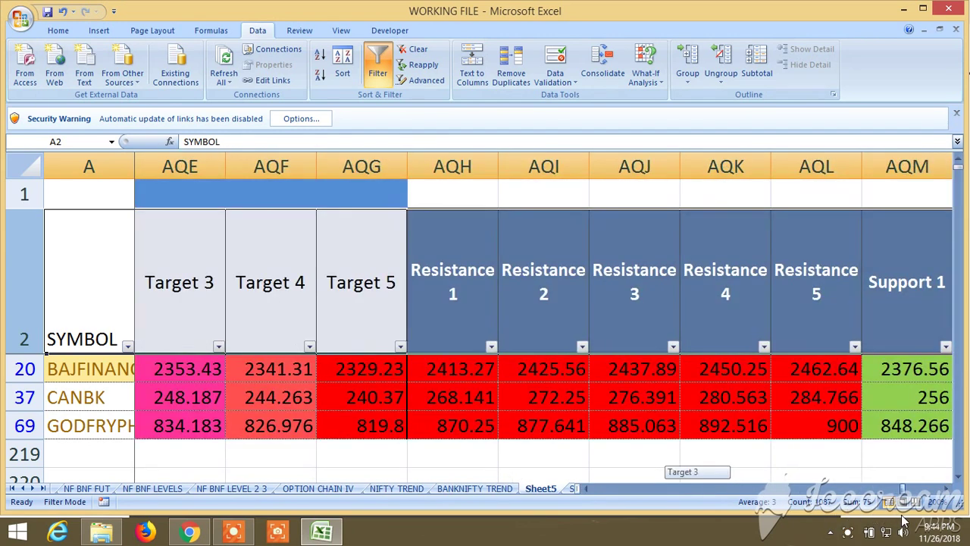
pyautogui.click(590, 489)
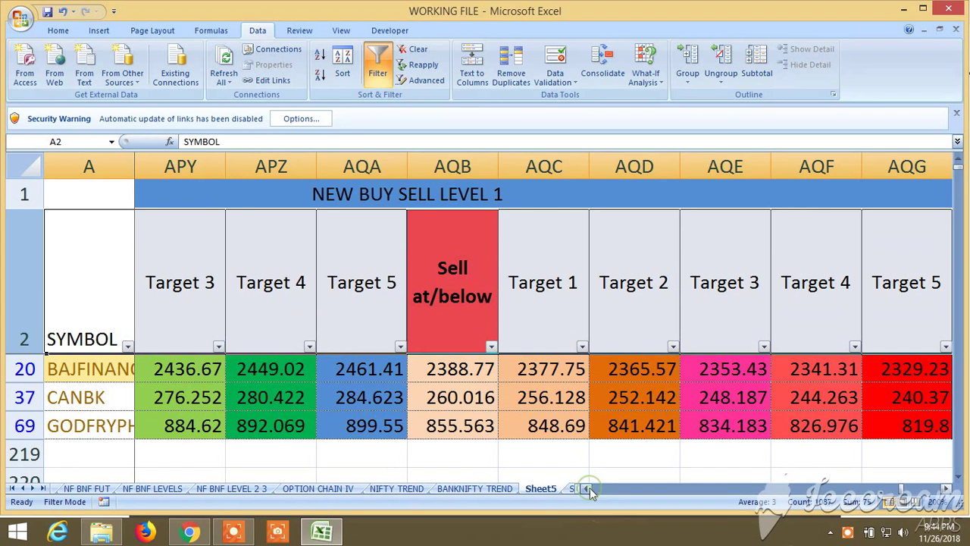
pyautogui.click(590, 489)
pyautogui.click(590, 489)
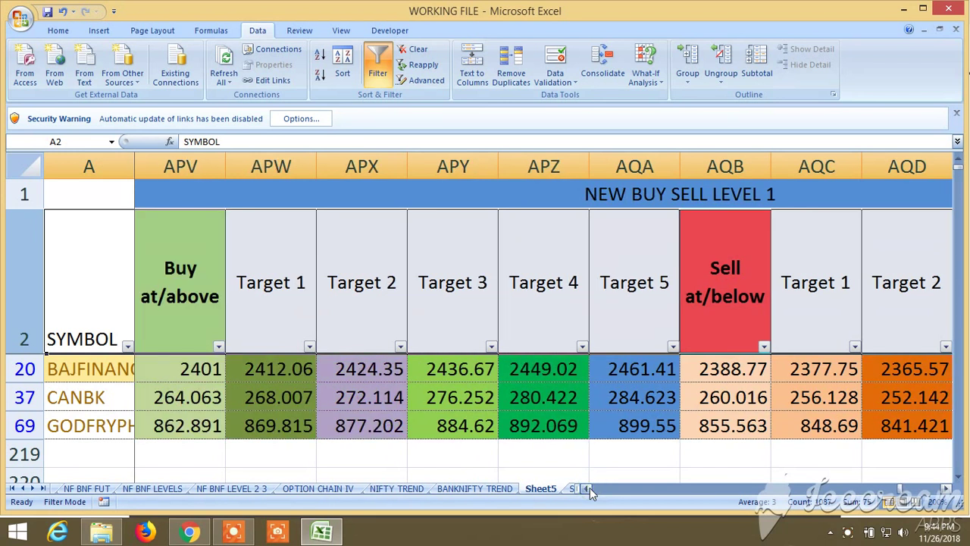
# - Select the NEW BUY SELL LEVEL 1 heading and scroll right toward the sell-side targets
pyautogui.click(521, 198)
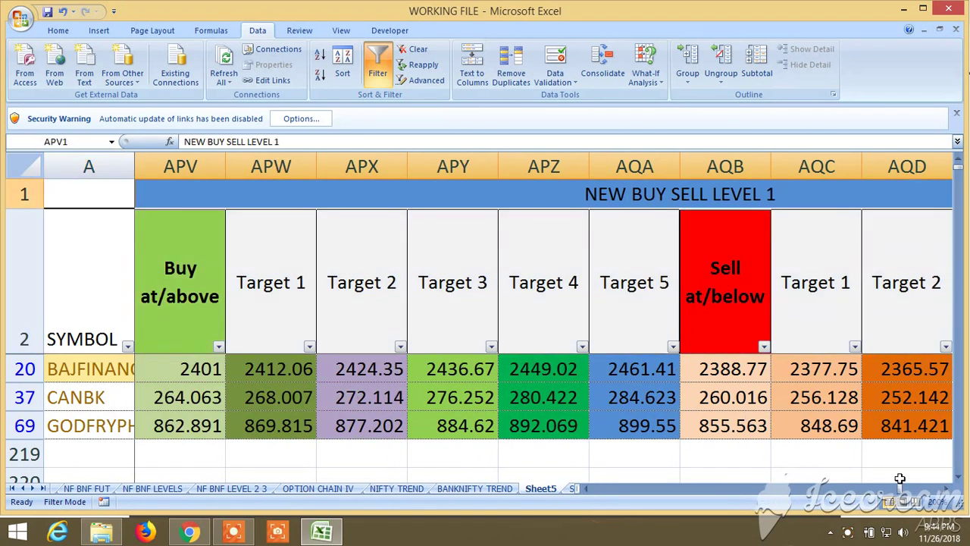
pyautogui.click(946, 489)
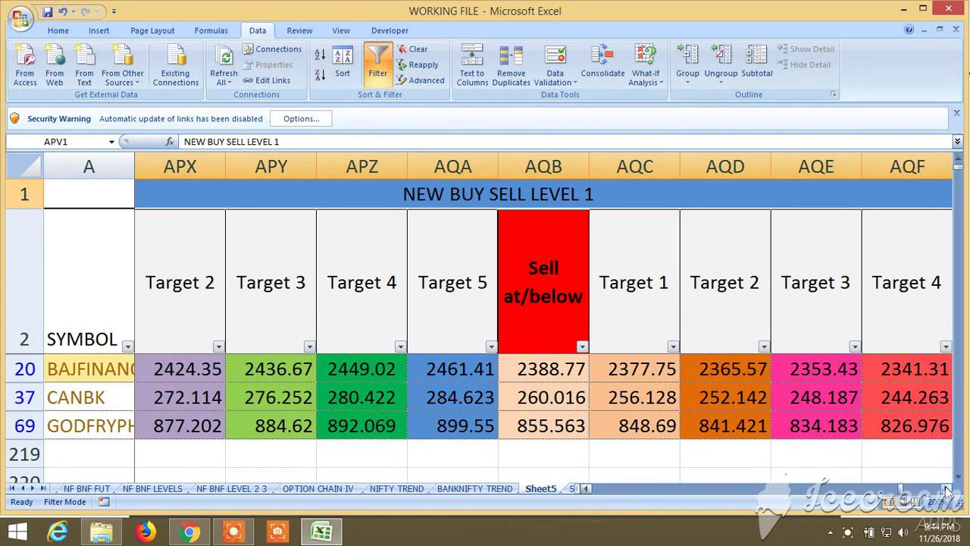
pyautogui.click(947, 489)
pyautogui.click(946, 489)
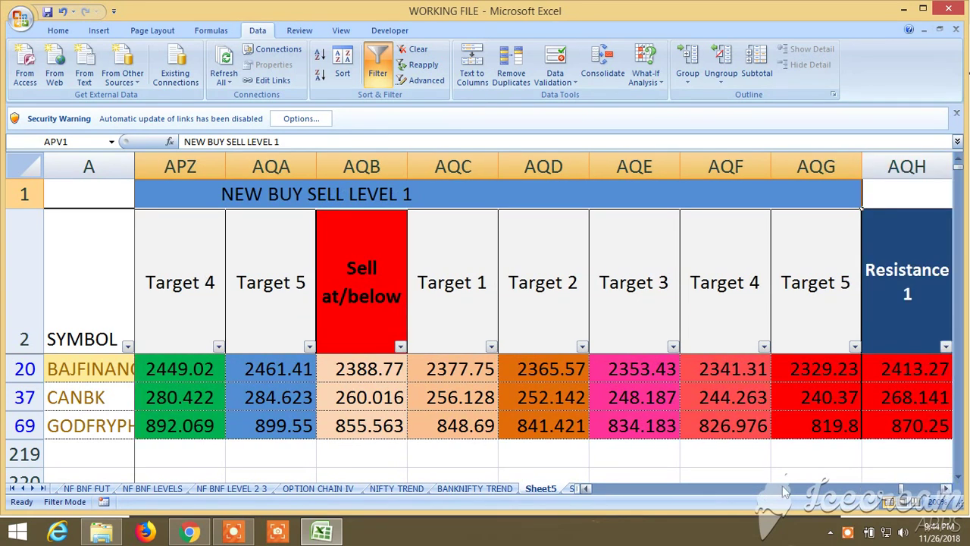
pyautogui.moveTo(946, 488); pyautogui.dragTo(947, 489)
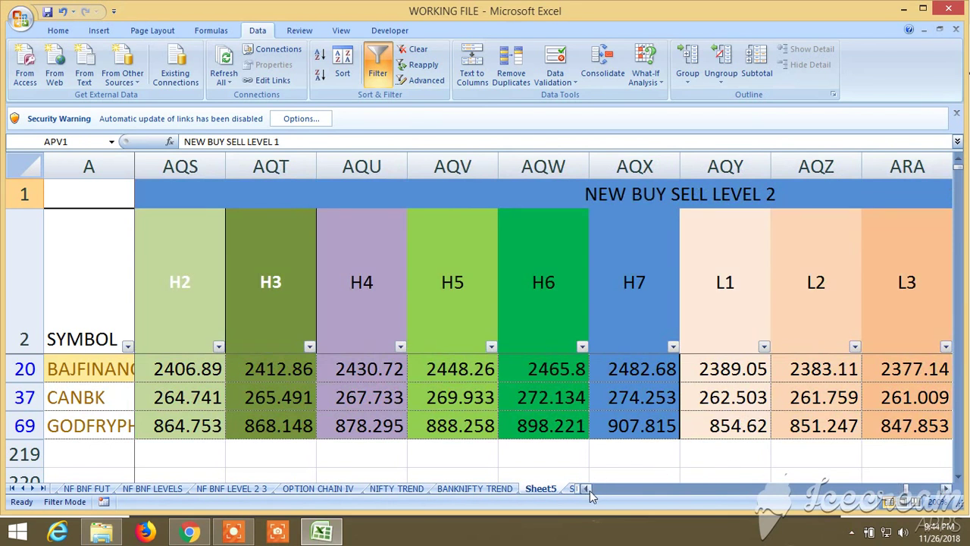
# - Select the NEW BUY SELL LEVEL 2 heading and scroll right to the LTP ABOVE H4 and LTP BELOW L4 conditions
pyautogui.click(586, 489)
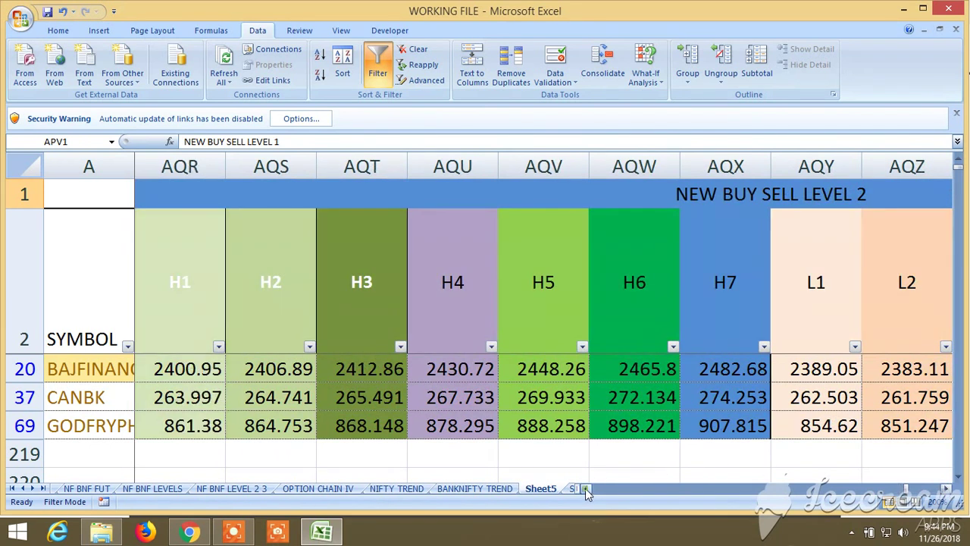
pyautogui.click(660, 204)
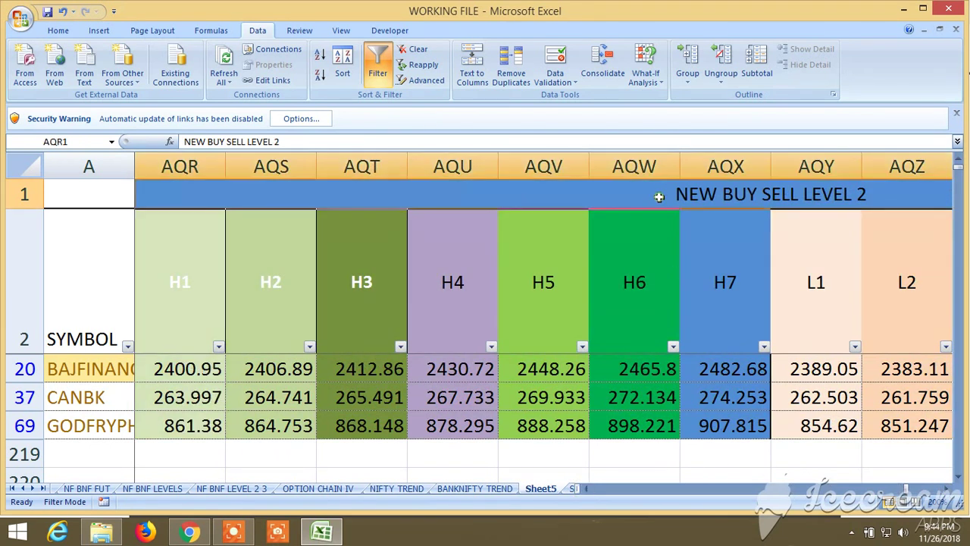
pyautogui.click(945, 491)
pyautogui.click(944, 491)
pyautogui.click(945, 491)
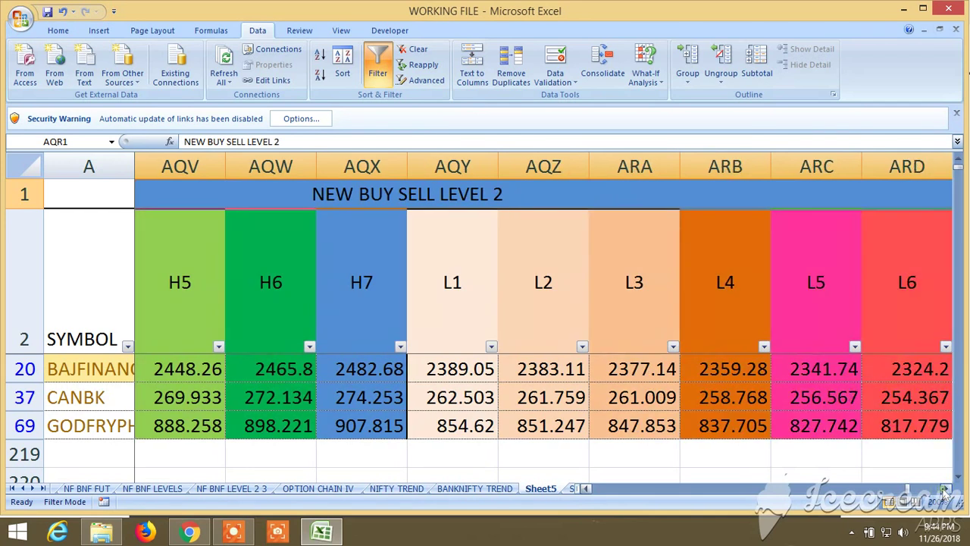
pyautogui.click(944, 492)
pyautogui.click(944, 492)
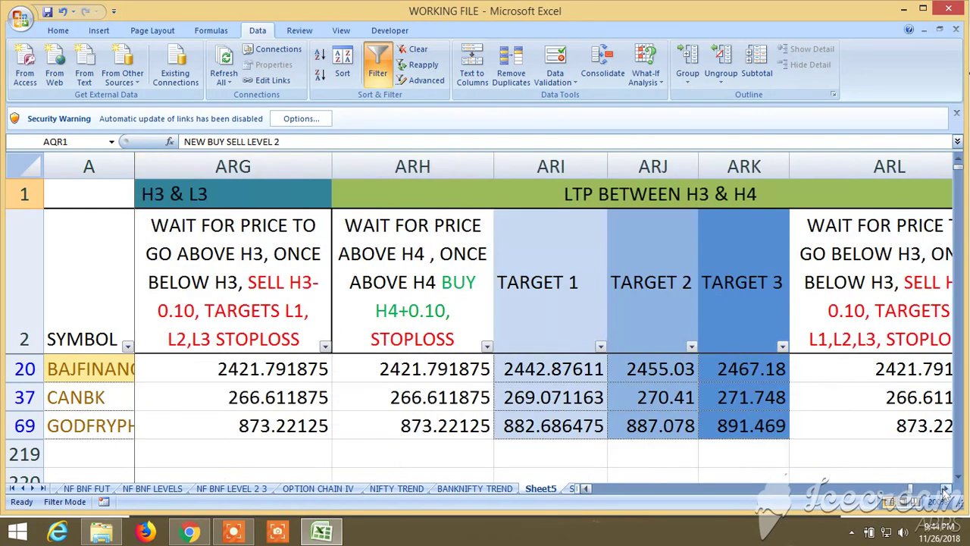
pyautogui.click(945, 491)
pyautogui.click(945, 491)
pyautogui.click(944, 491)
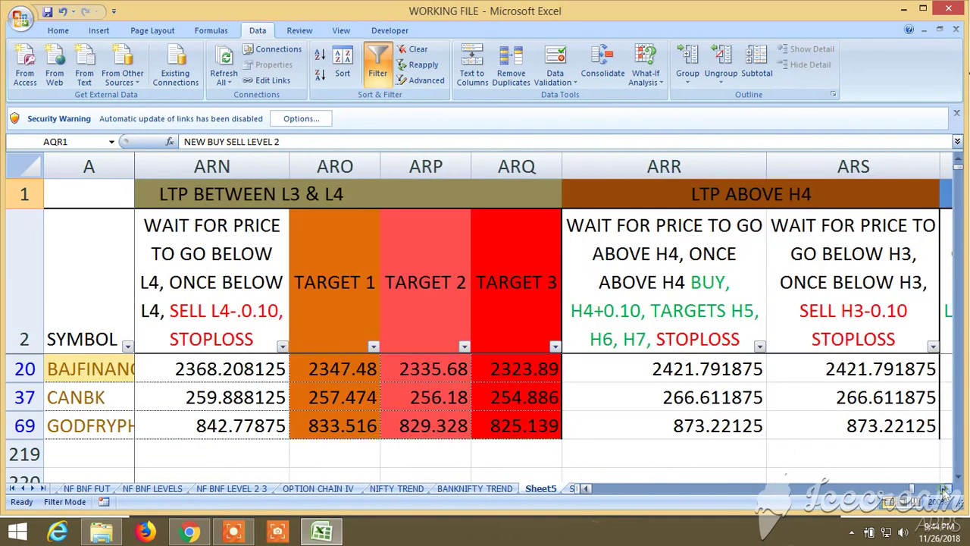
# - Scroll back through the LTP BETWEEN condition columns to the H and L level columns
pyautogui.click(590, 489)
pyautogui.click(590, 489)
pyautogui.click(590, 489)
pyautogui.click(589, 489)
pyautogui.click(590, 489)
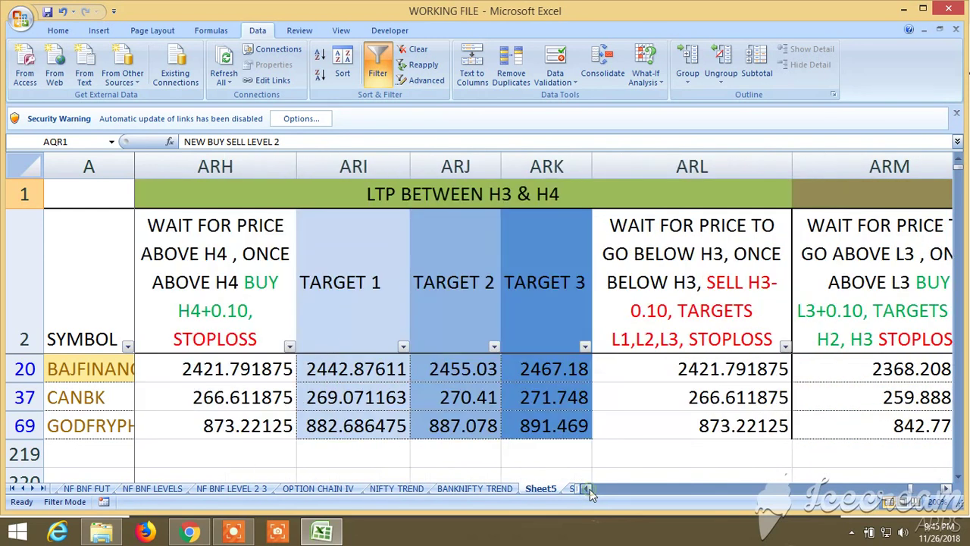
pyautogui.click(589, 489)
pyautogui.click(589, 489)
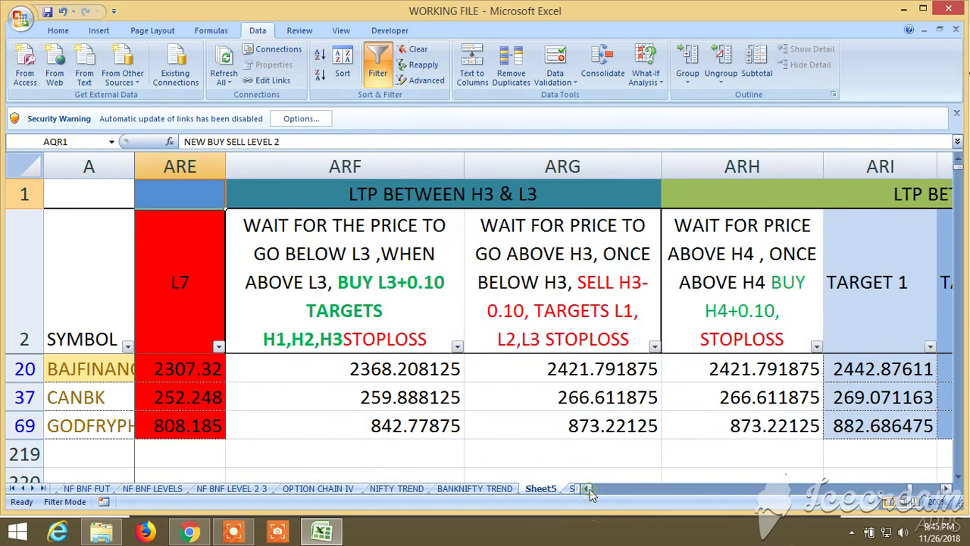
pyautogui.click(590, 488)
pyautogui.click(590, 489)
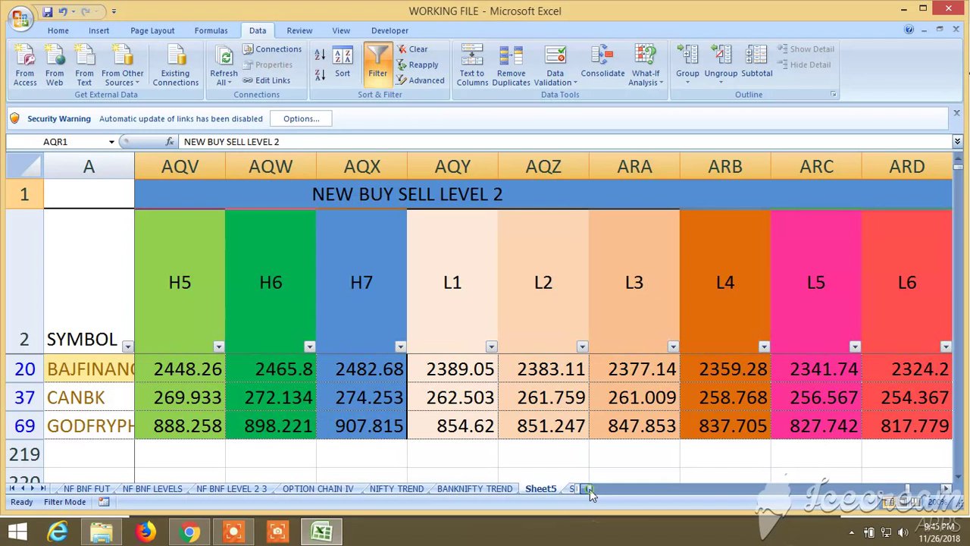
pyautogui.click(590, 489)
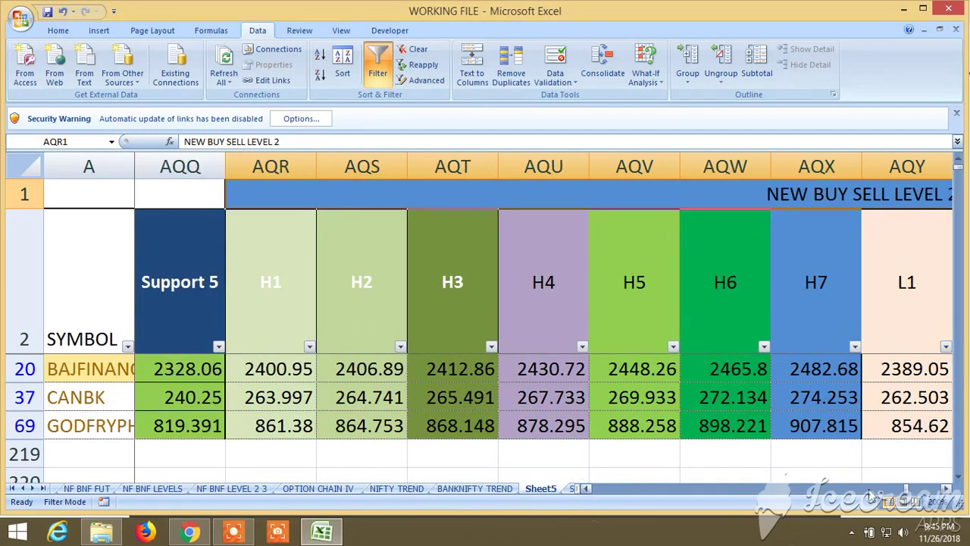
# - Scroll right again through H1–L7 to the LTP ABOVE H4 condition columns
pyautogui.click(947, 490)
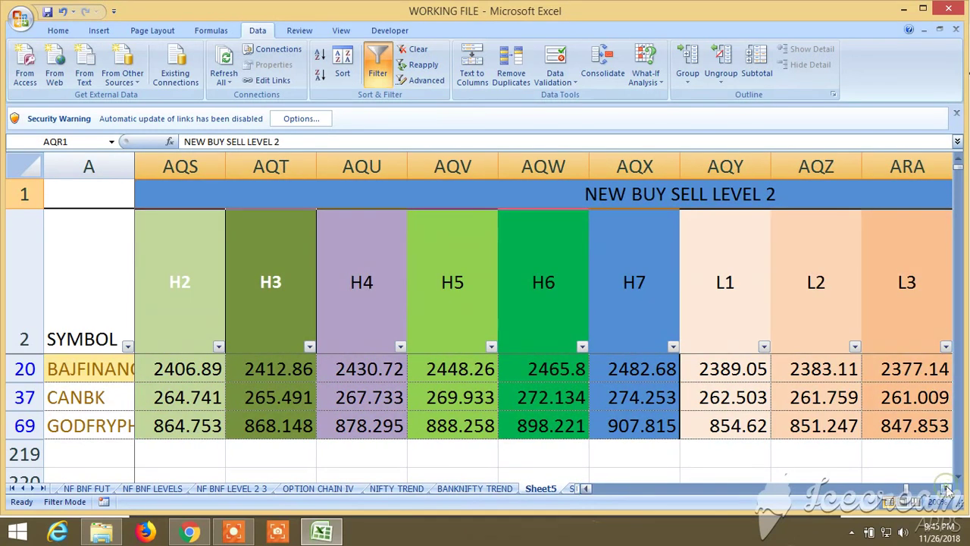
pyautogui.click(948, 490)
pyautogui.click(948, 490)
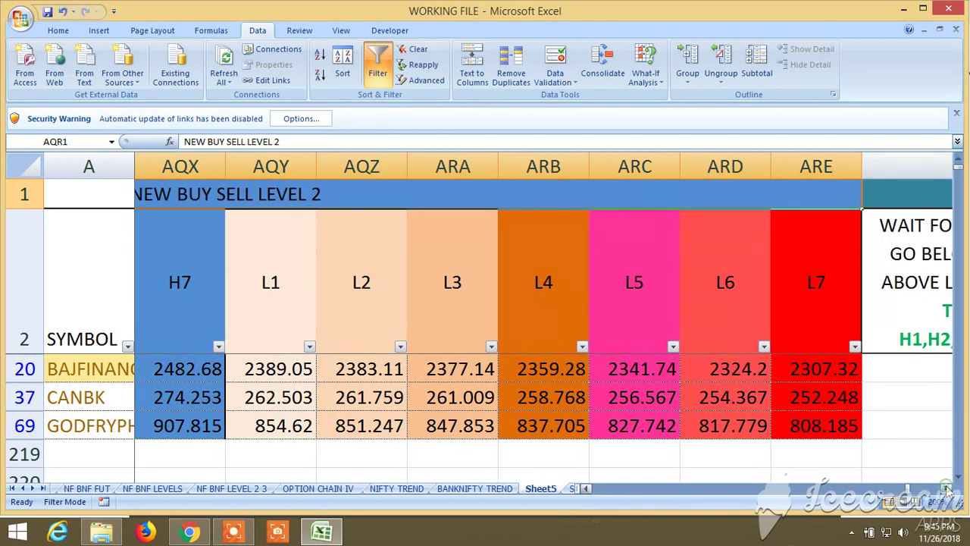
pyautogui.click(947, 490)
pyautogui.click(947, 490)
pyautogui.click(948, 490)
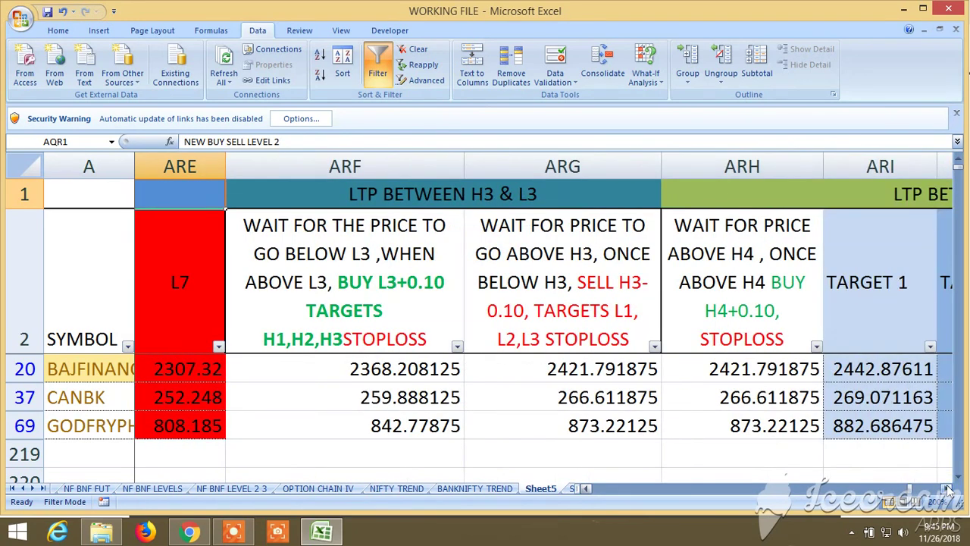
pyautogui.click(948, 489)
pyautogui.click(948, 489)
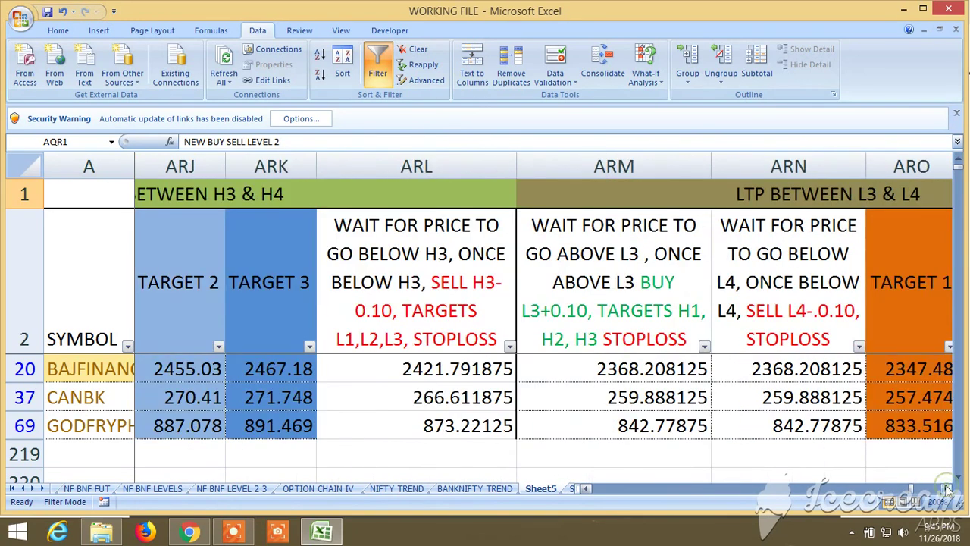
pyautogui.click(948, 490)
pyautogui.click(947, 489)
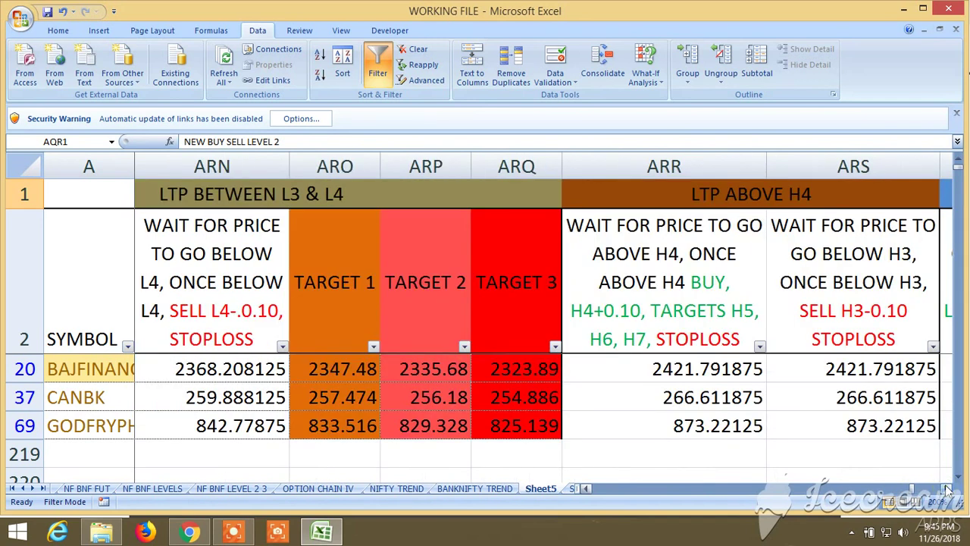
pyautogui.click(948, 490)
pyautogui.click(948, 490)
pyautogui.click(948, 489)
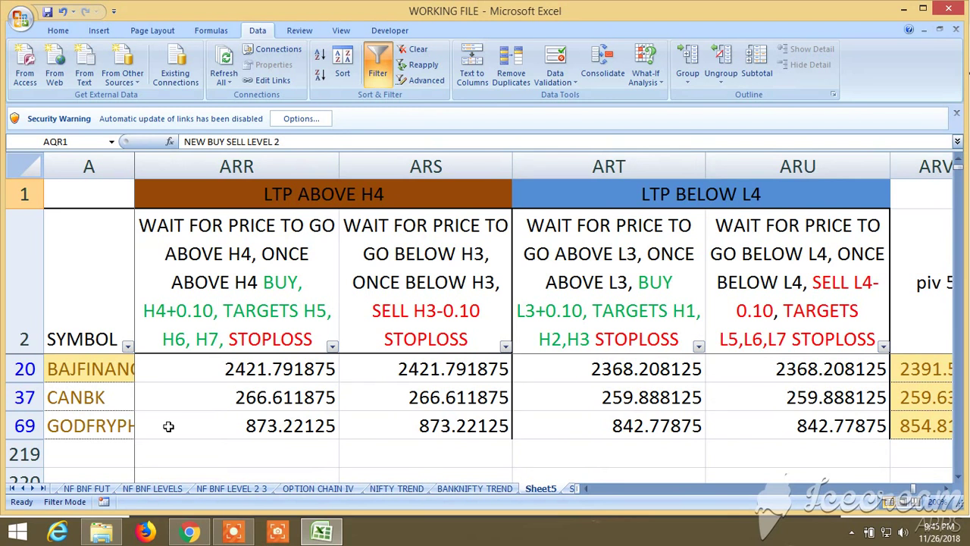
# - Switch to the NF BNF FUT sheet, scroll right, and select empty cell HJ13
pyautogui.click(87, 490)
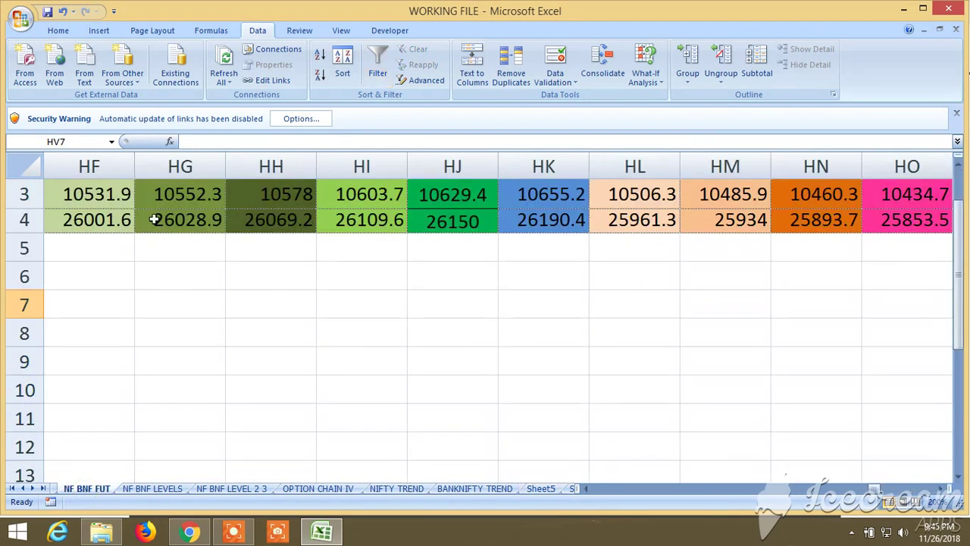
pyautogui.click(946, 491)
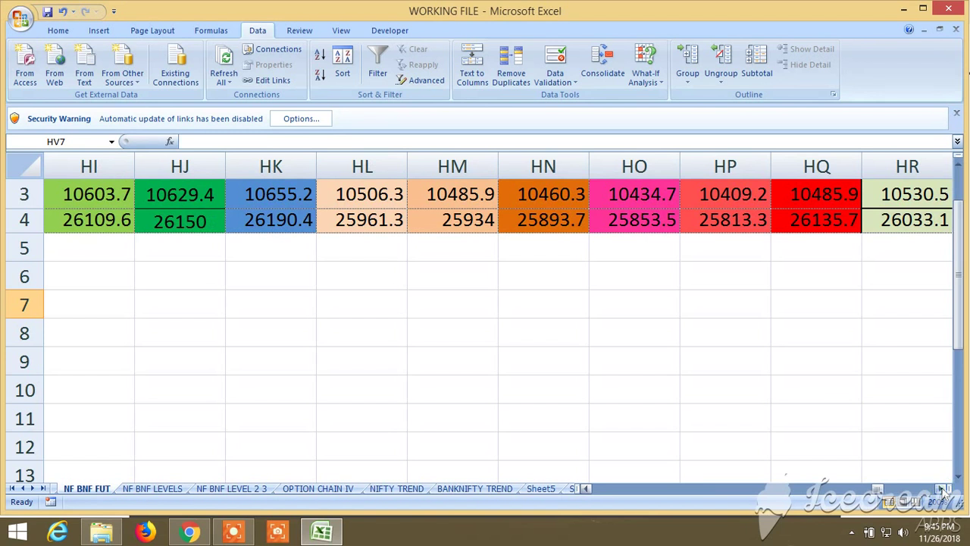
pyautogui.click(156, 473)
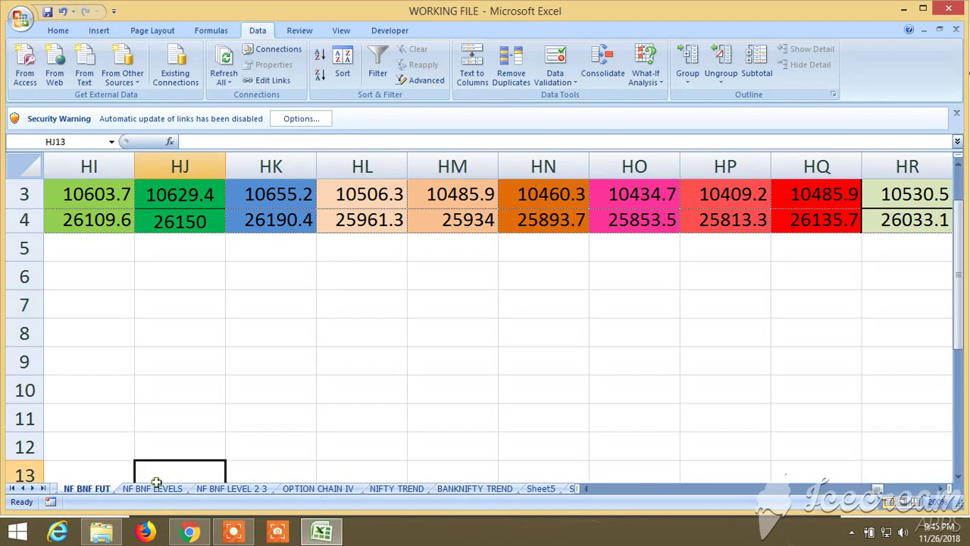
# - Open the NF BNF LEVELS sheet and scan from later Fibonacci levels back to the SYMBOL column
pyautogui.click(151, 489)
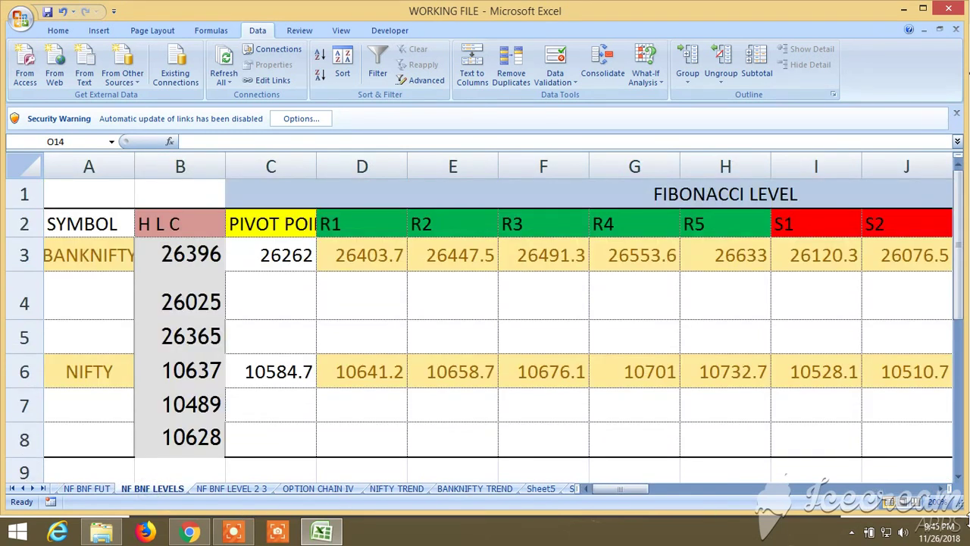
pyautogui.click(945, 491)
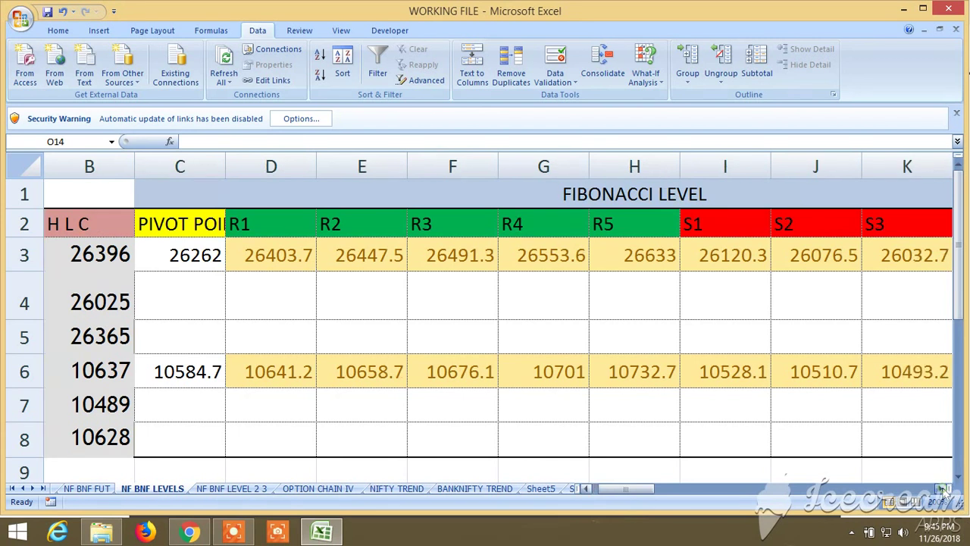
pyautogui.click(589, 490)
pyautogui.click(590, 490)
pyautogui.click(589, 490)
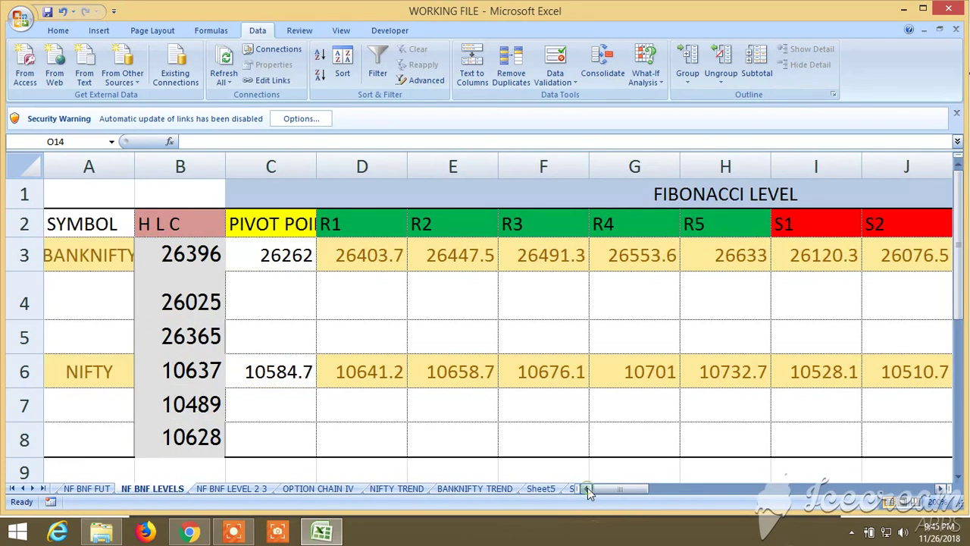
# - Scroll right to show Fibonacci S3–S5 beside the Conventional Pivot Level block
pyautogui.click(945, 491)
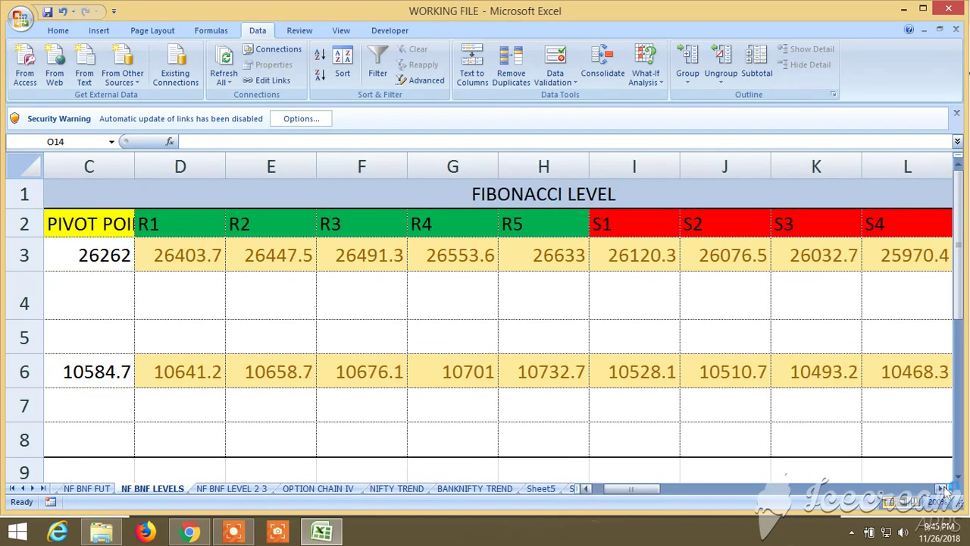
pyautogui.click(945, 491)
pyautogui.click(945, 492)
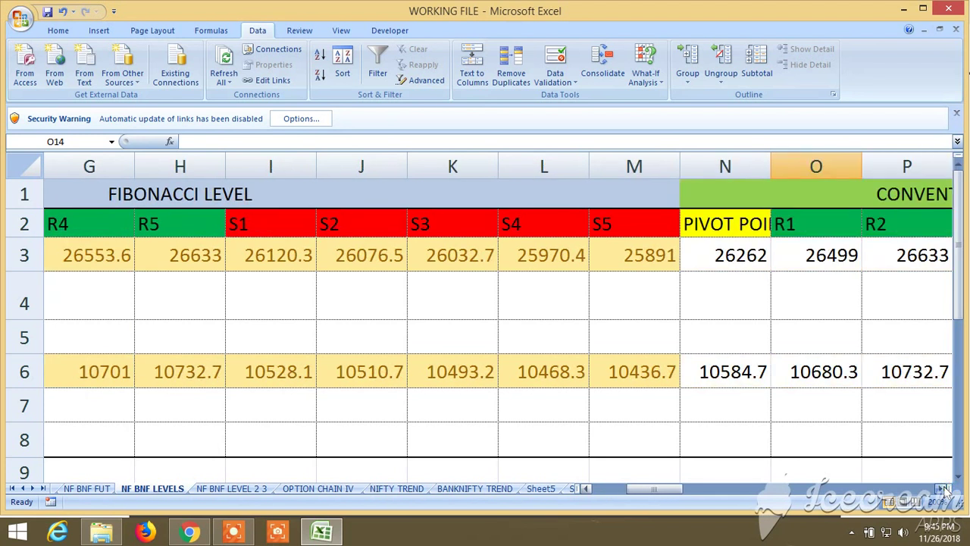
pyautogui.click(945, 491)
pyautogui.click(946, 492)
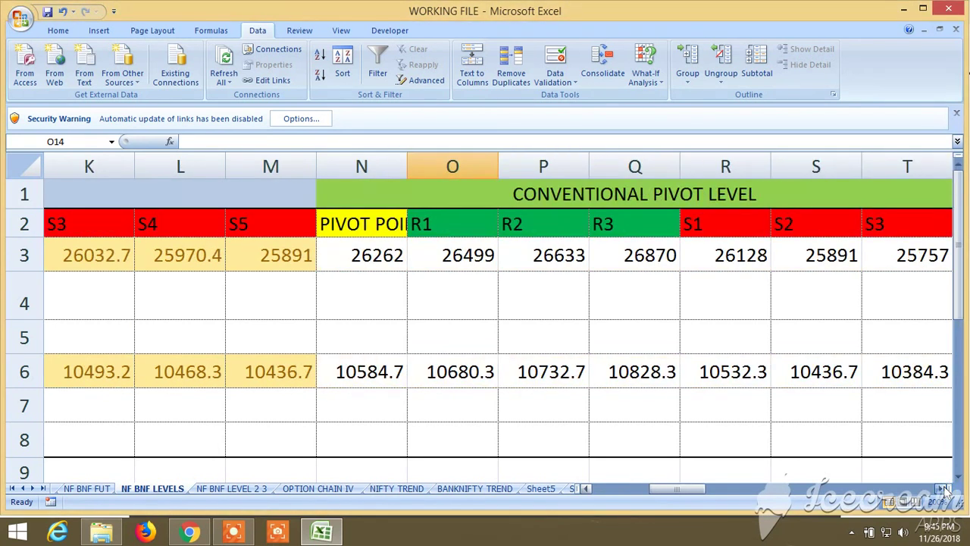
pyautogui.click(945, 491)
pyautogui.click(946, 491)
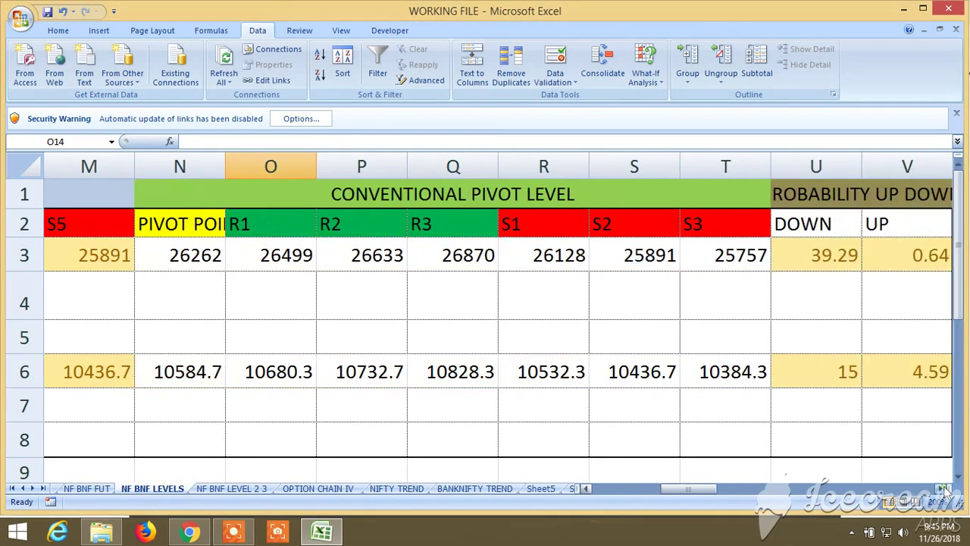
pyautogui.click(587, 491)
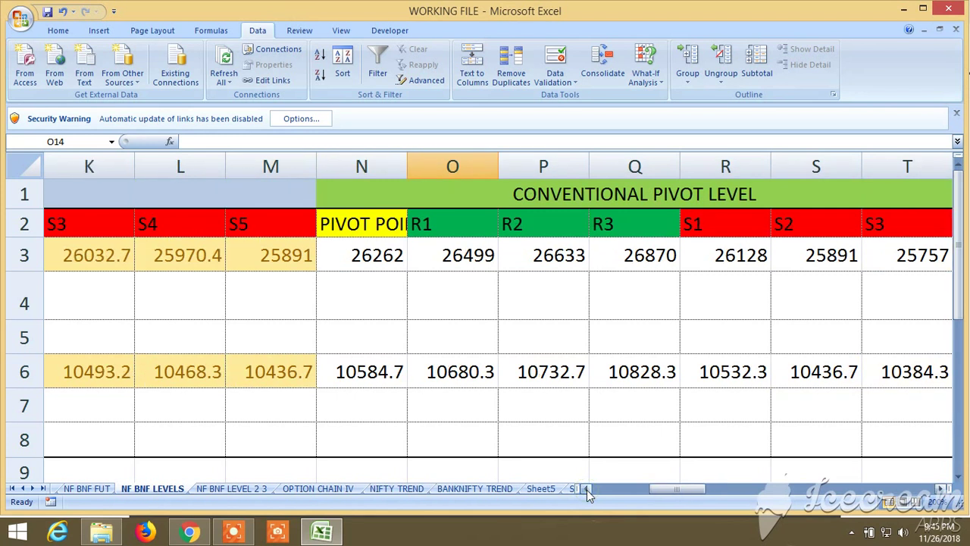
# - Open the BUY SELL LEVELS text file from This PC > Downloads in File Explorer
pyautogui.click(96, 536)
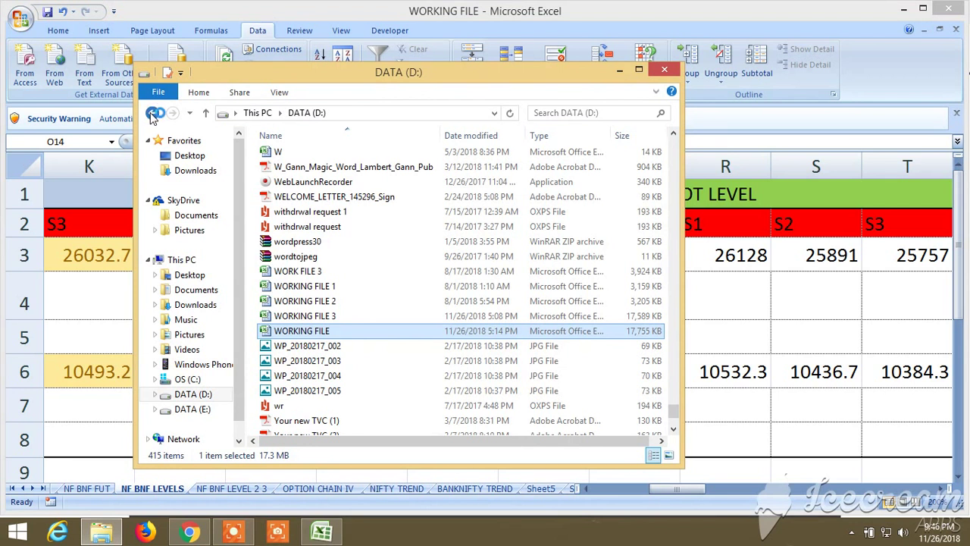
pyautogui.click(151, 114)
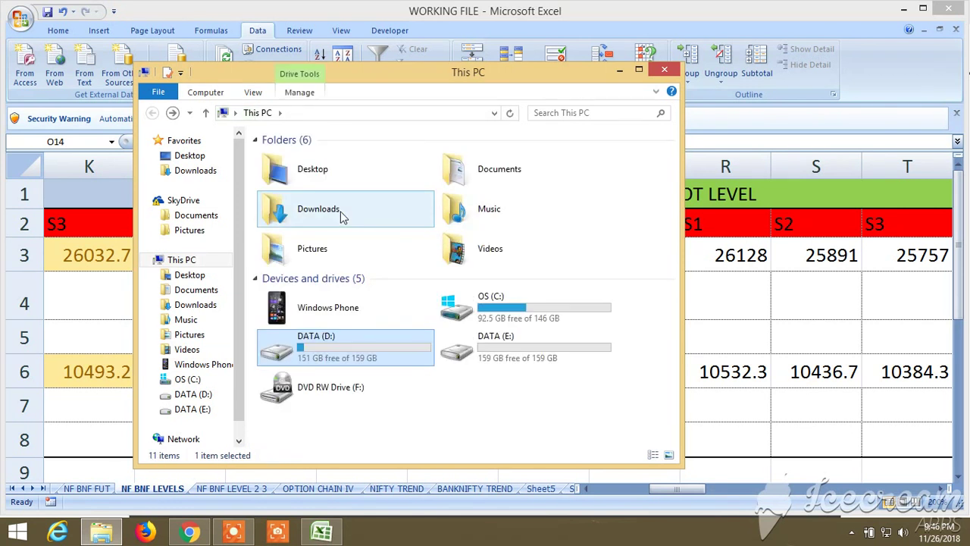
pyautogui.click(341, 217)
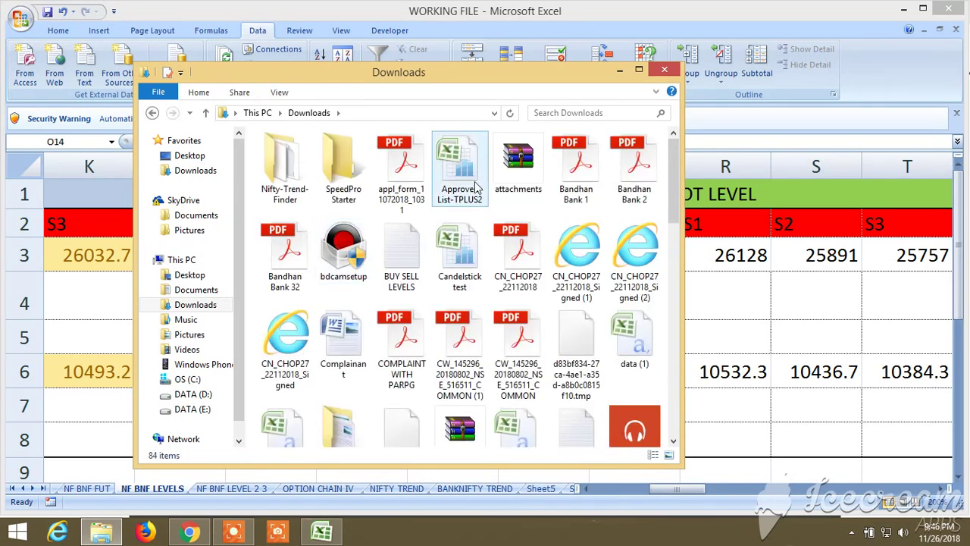
pyautogui.doubleClick(402, 247)
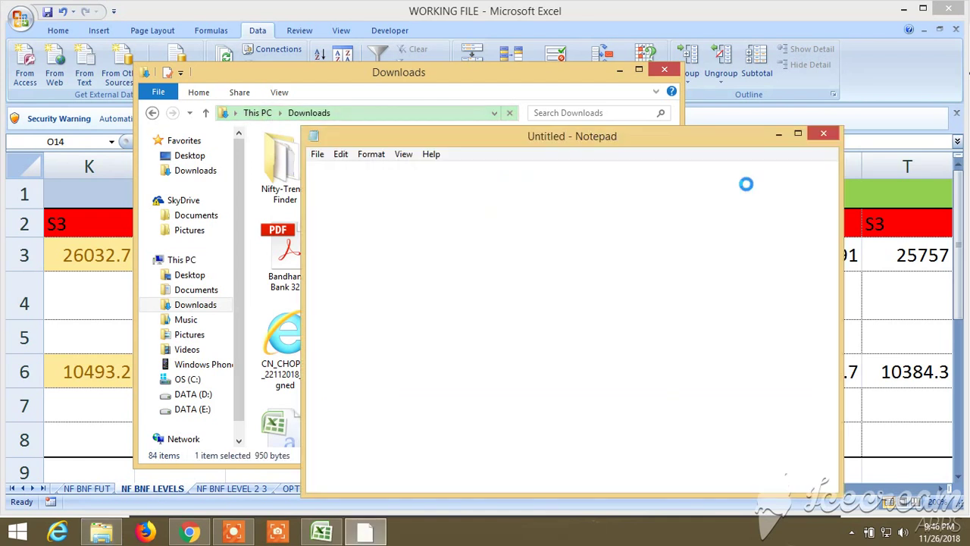
# - Maximize the BUY SELL LEVELS note and scroll through all its trading instructions
pyautogui.click(798, 134)
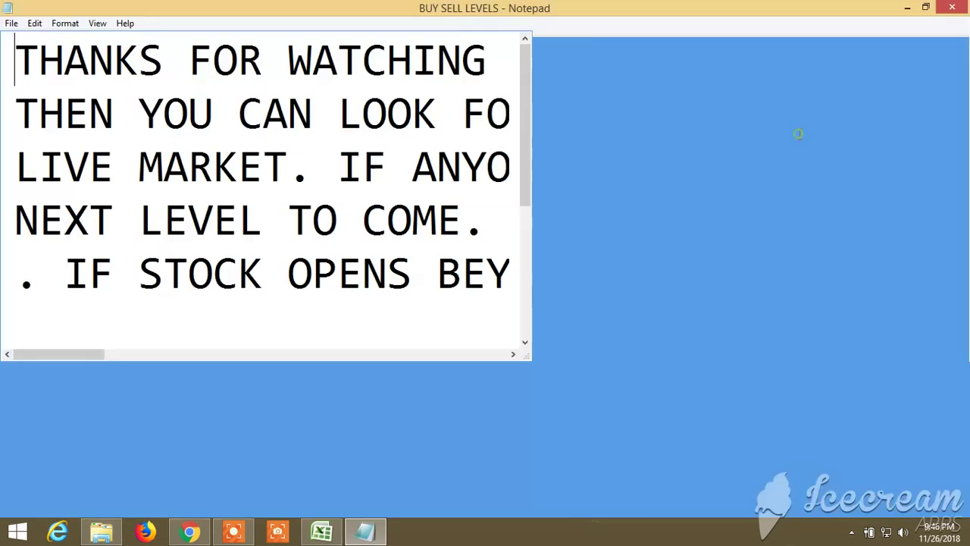
pyautogui.moveTo(328, 510)
pyautogui.mouseDown()
pyautogui.moveTo(597, 523)
pyautogui.moveTo(934, 522)
pyautogui.moveTo(393, 514)
pyautogui.moveTo(940, 520)
pyautogui.moveTo(288, 514)
pyautogui.moveTo(914, 533)
pyautogui.moveTo(244, 506)
pyautogui.mouseUp()
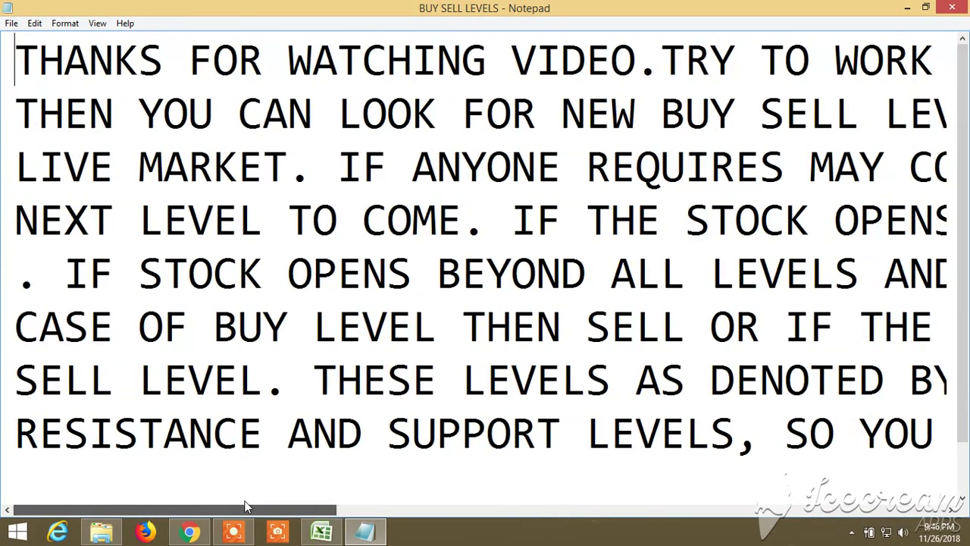
pyautogui.moveTo(328, 511)
pyautogui.mouseDown()
pyautogui.moveTo(580, 509)
pyautogui.moveTo(960, 528)
pyautogui.moveTo(903, 509)
pyautogui.moveTo(265, 495)
pyautogui.moveTo(351, 510)
pyautogui.moveTo(955, 514)
pyautogui.moveTo(203, 508)
pyautogui.mouseUp()
pyautogui.moveTo(303, 520)
pyautogui.mouseDown()
pyautogui.moveTo(963, 517)
pyautogui.moveTo(198, 517)
pyautogui.mouseUp()
pyautogui.moveTo(300, 514)
pyautogui.mouseDown()
pyautogui.moveTo(966, 514)
pyautogui.moveTo(226, 507)
pyautogui.moveTo(277, 515)
pyautogui.moveTo(930, 523)
pyautogui.mouseUp()
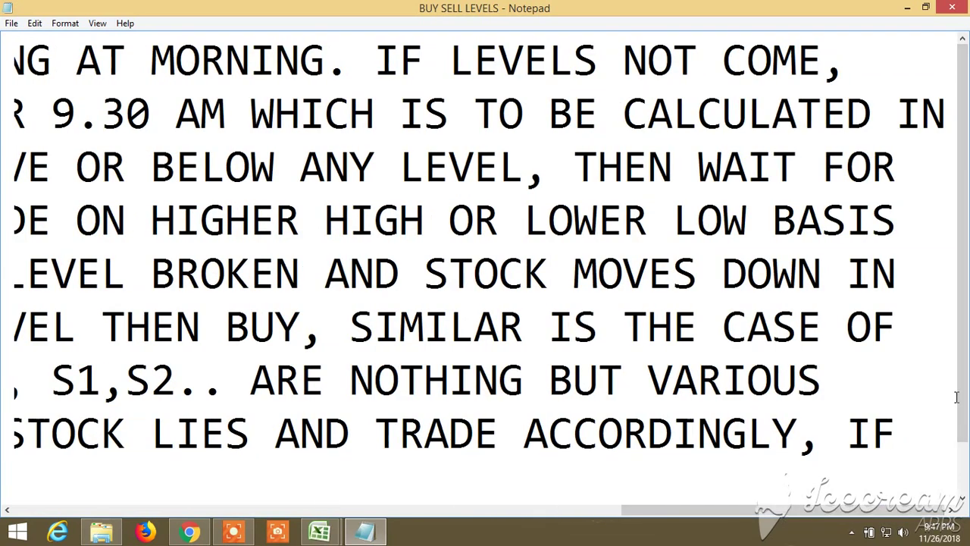
pyautogui.moveTo(959, 397); pyautogui.dragTo(960, 447)
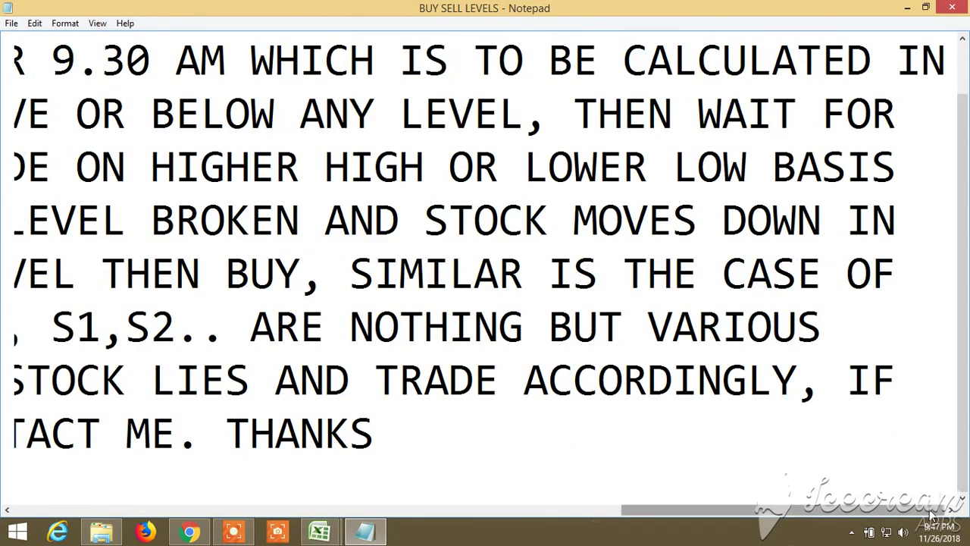
pyautogui.moveTo(925, 518)
pyautogui.mouseDown()
pyautogui.moveTo(255, 533)
pyautogui.moveTo(392, 519)
pyautogui.moveTo(930, 519)
pyautogui.moveTo(414, 515)
pyautogui.moveTo(281, 519)
pyautogui.moveTo(944, 522)
pyautogui.moveTo(315, 513)
pyautogui.moveTo(964, 504)
pyautogui.moveTo(339, 514)
pyautogui.moveTo(766, 515)
pyautogui.moveTo(940, 512)
pyautogui.moveTo(280, 514)
pyautogui.moveTo(951, 516)
pyautogui.moveTo(288, 525)
pyautogui.mouseUp()
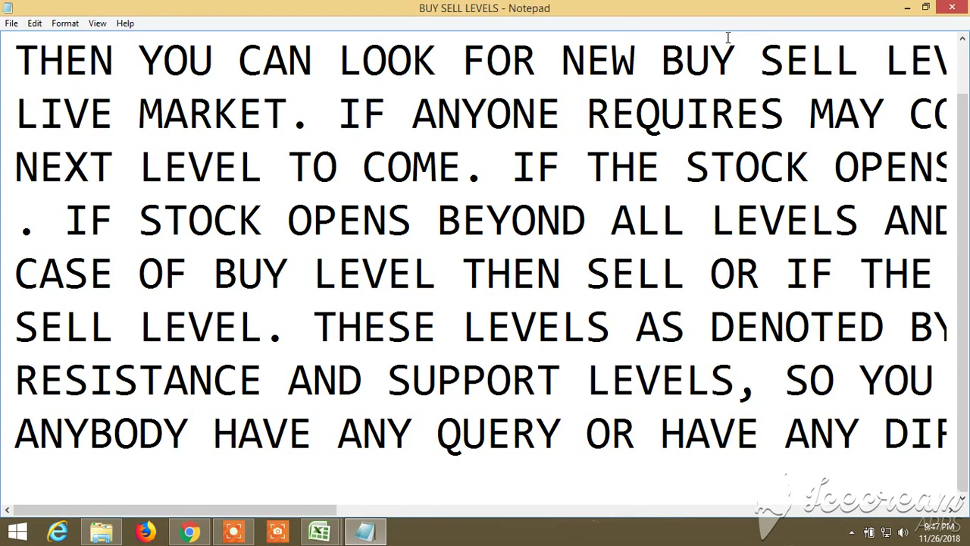
# - Close Notepad and the Downloads window, return to Sheet5, then switch to Chrome
pyautogui.click(953, 9)
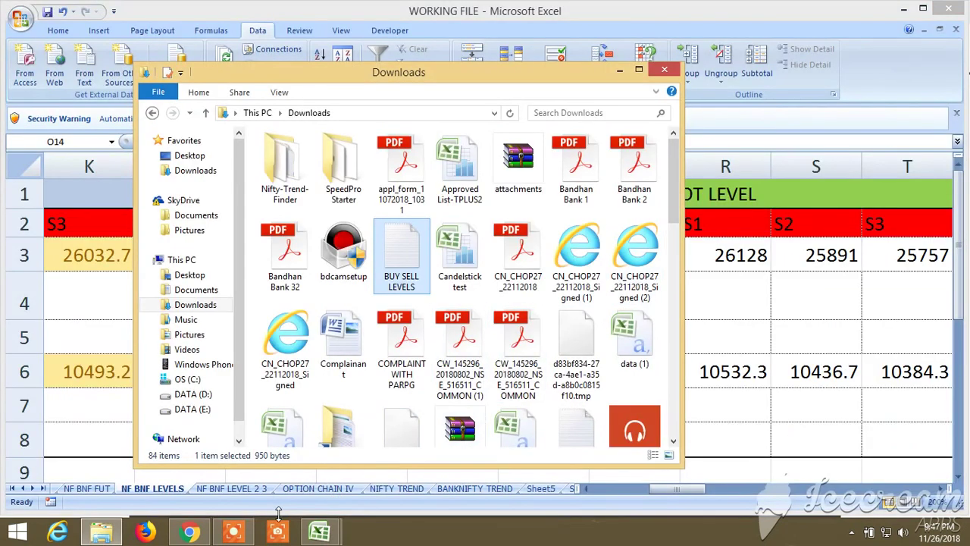
pyautogui.click(665, 71)
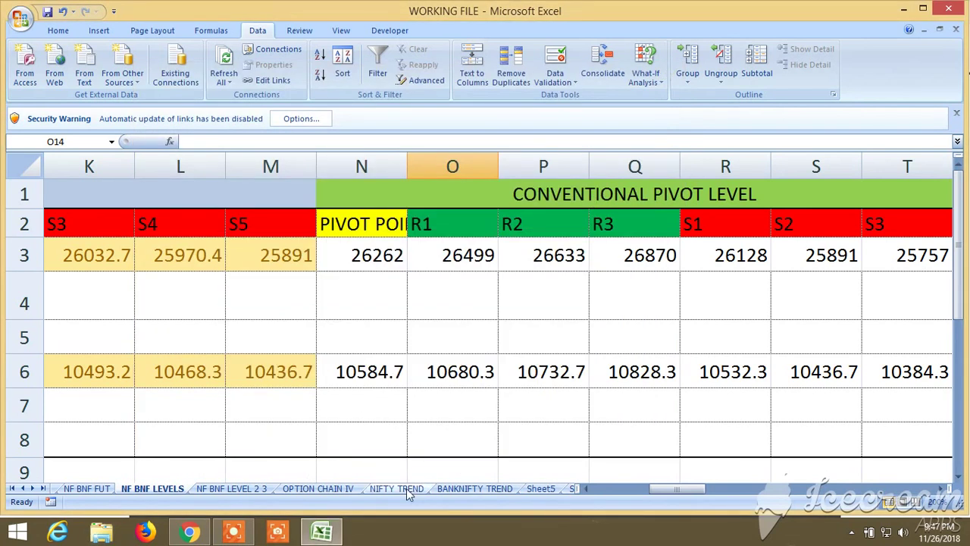
pyautogui.click(543, 489)
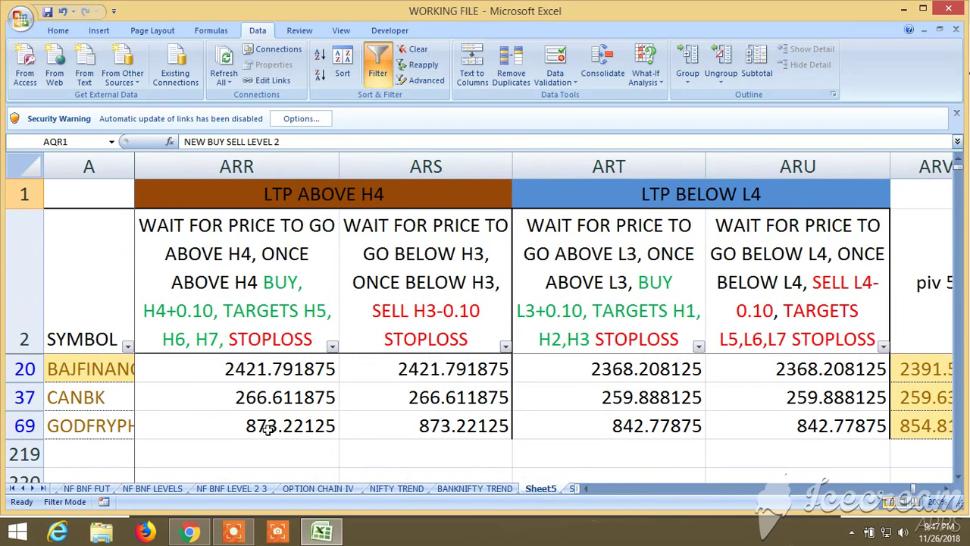
pyautogui.click(188, 530)
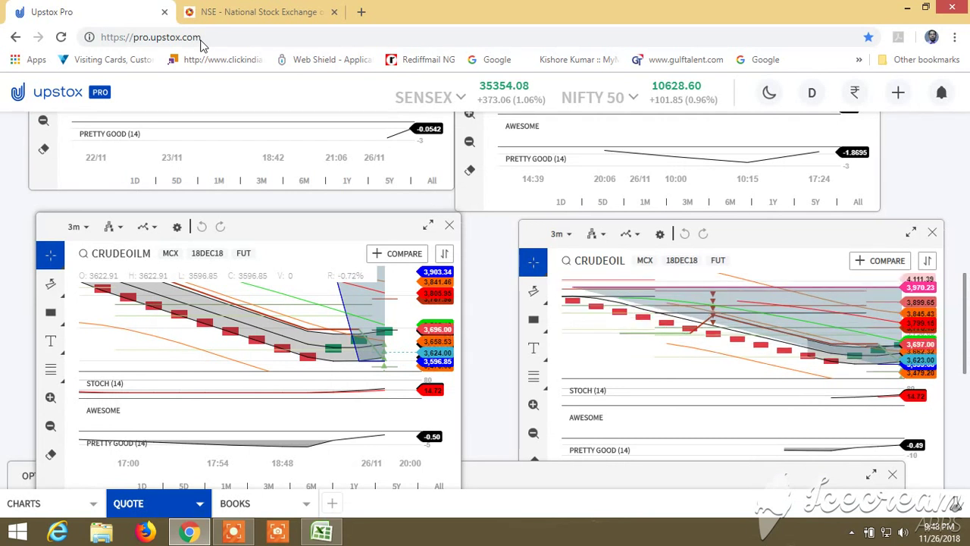
# - Clear the right-hand CRUDEOIL chart's symbol to search for a new instrument
pyautogui.doubleClick(199, 38)
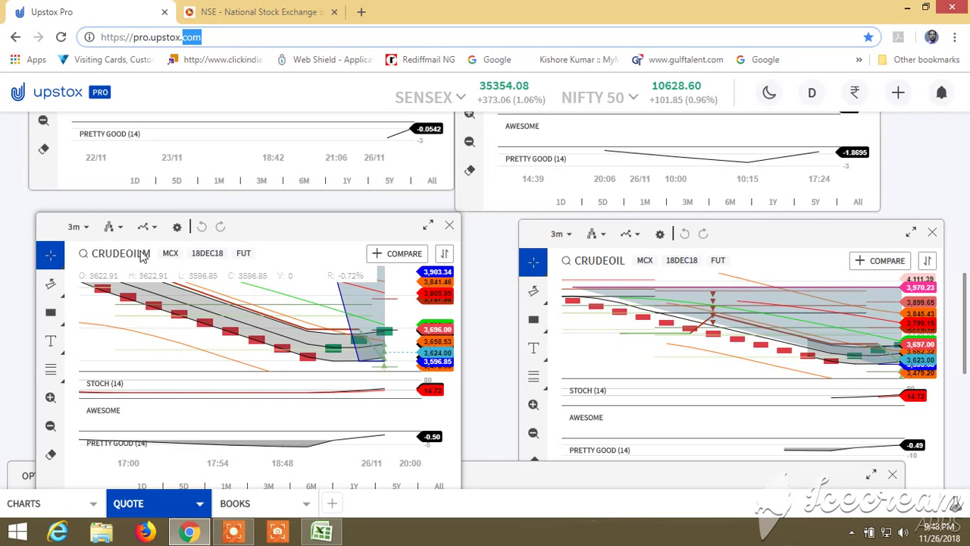
pyautogui.click(612, 269)
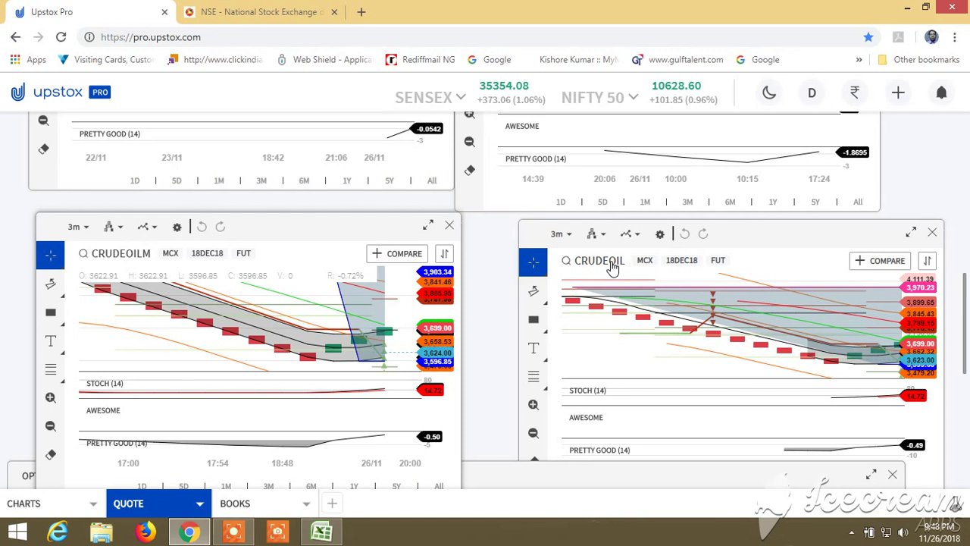
pyautogui.click(612, 263)
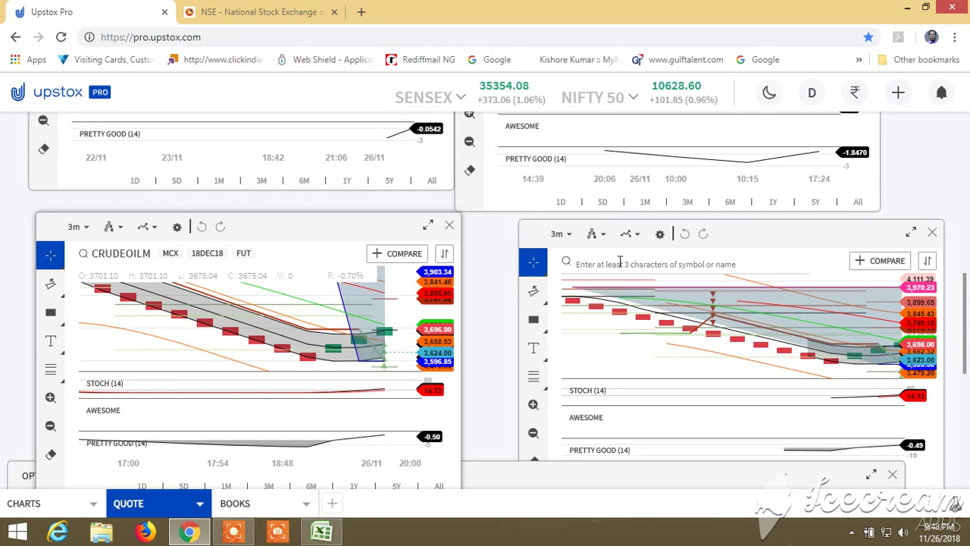
# - Search 'BAJFINA' and load BAJFINANCE EQ (NSE) on the right-hand chart
pyautogui.write('BA')
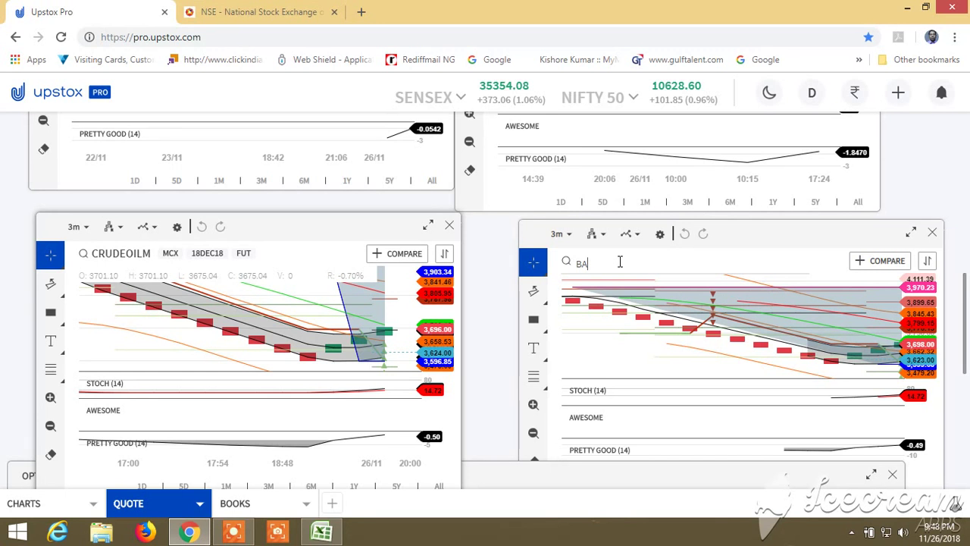
pyautogui.write('J')
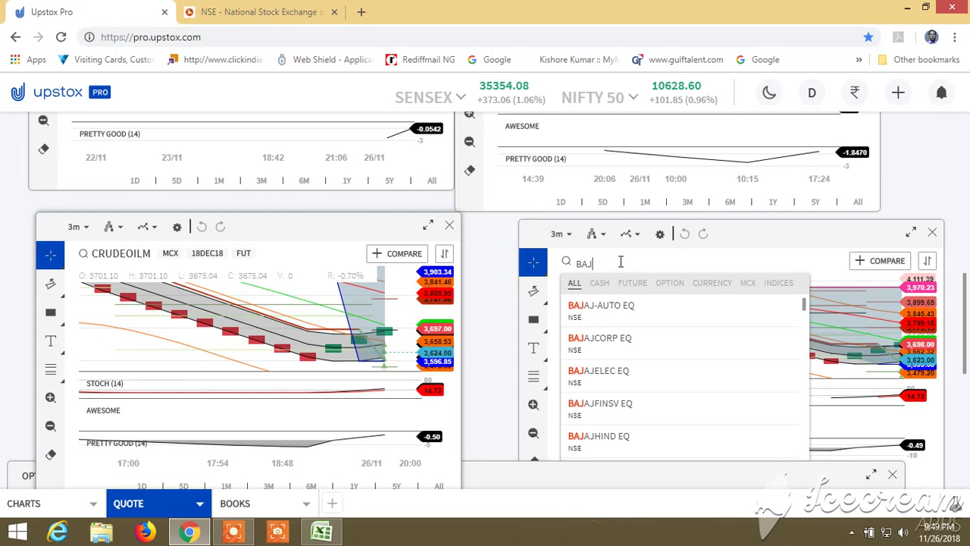
pyautogui.write('FINA')
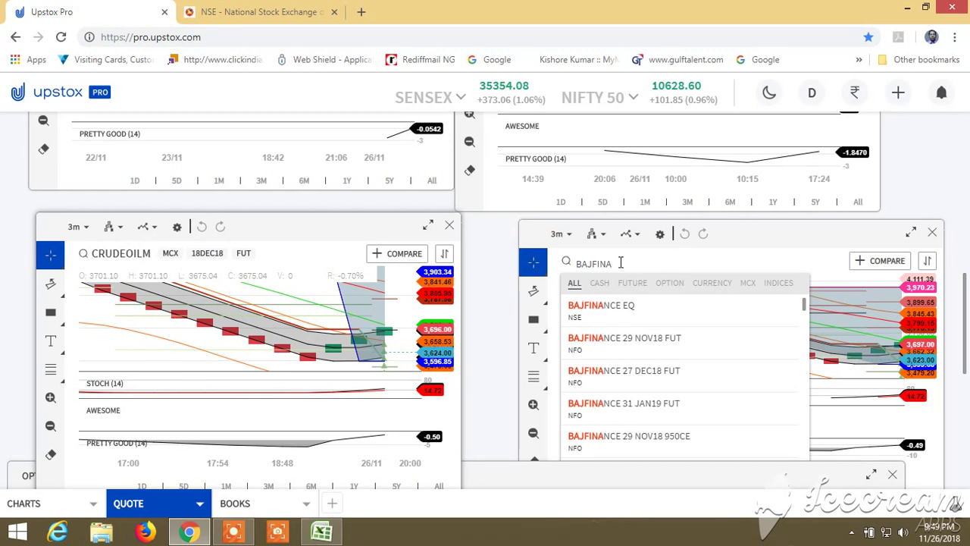
pyautogui.click(623, 317)
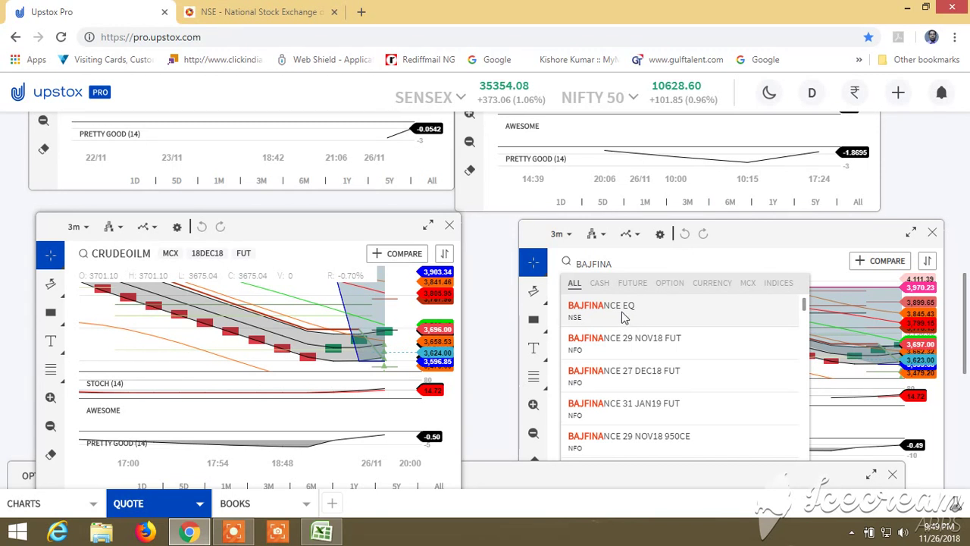
pyautogui.click(623, 317)
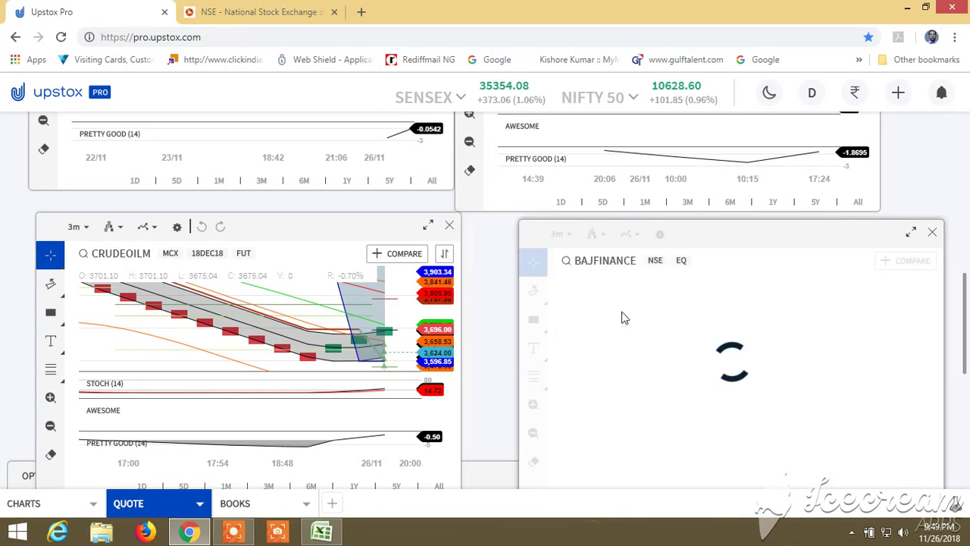